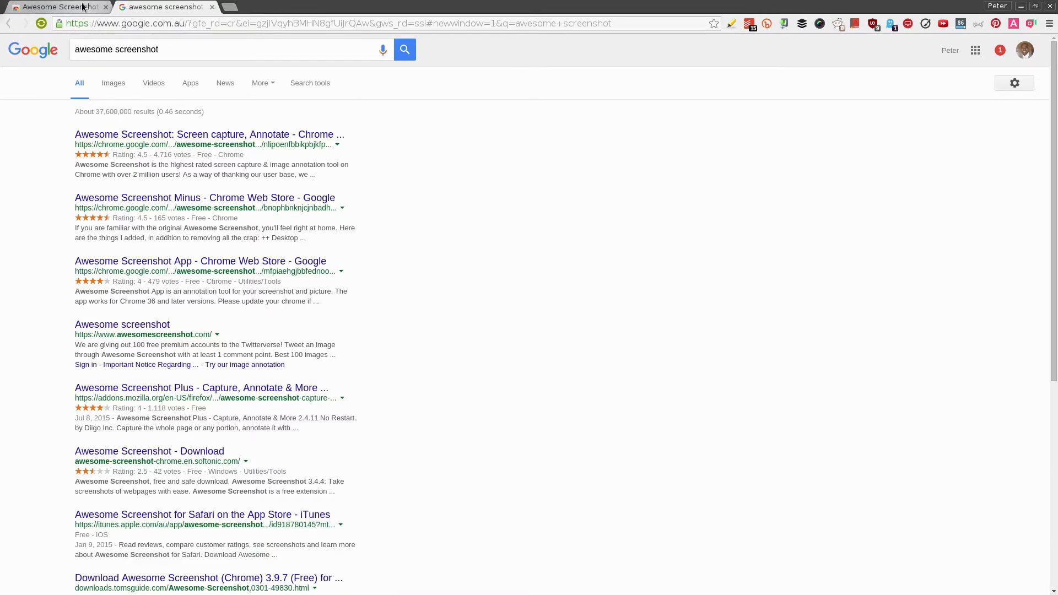
Switch to the tab showing the Awesome Screenshot listing on the Chrome Web Store
click(83, 6)
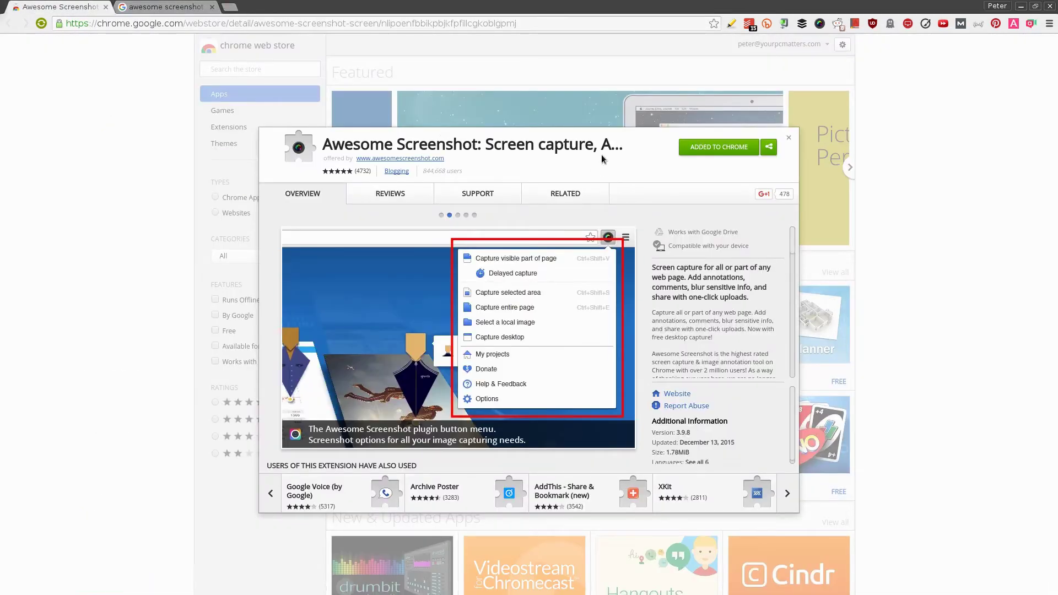
Close the Google 'awesome screenshot' search results tab
click(212, 8)
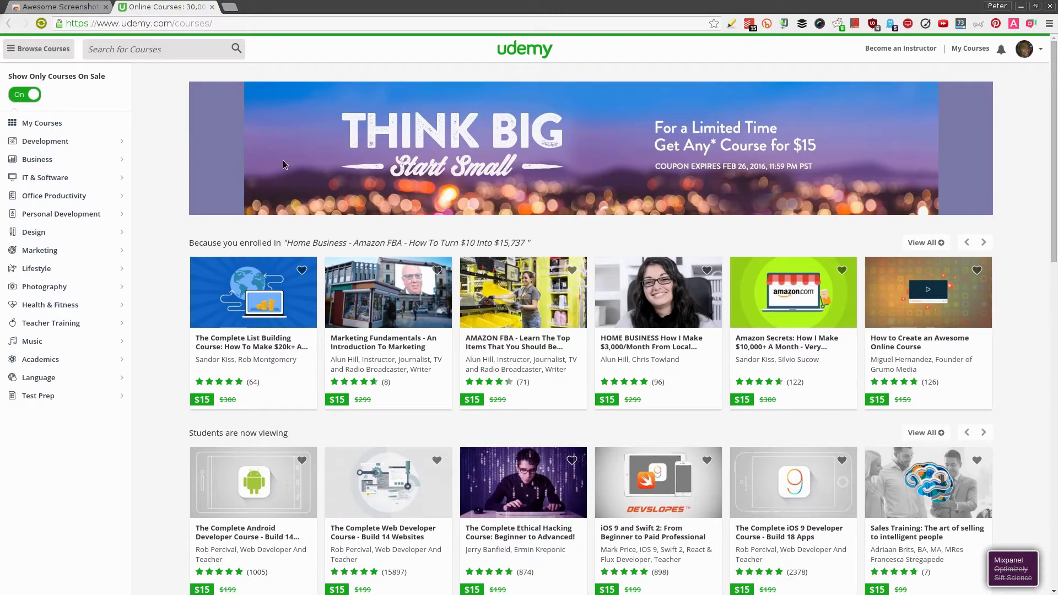
Capture the entire Udemy courses page from the Awesome Screenshot toolbar icon
click(272, 264)
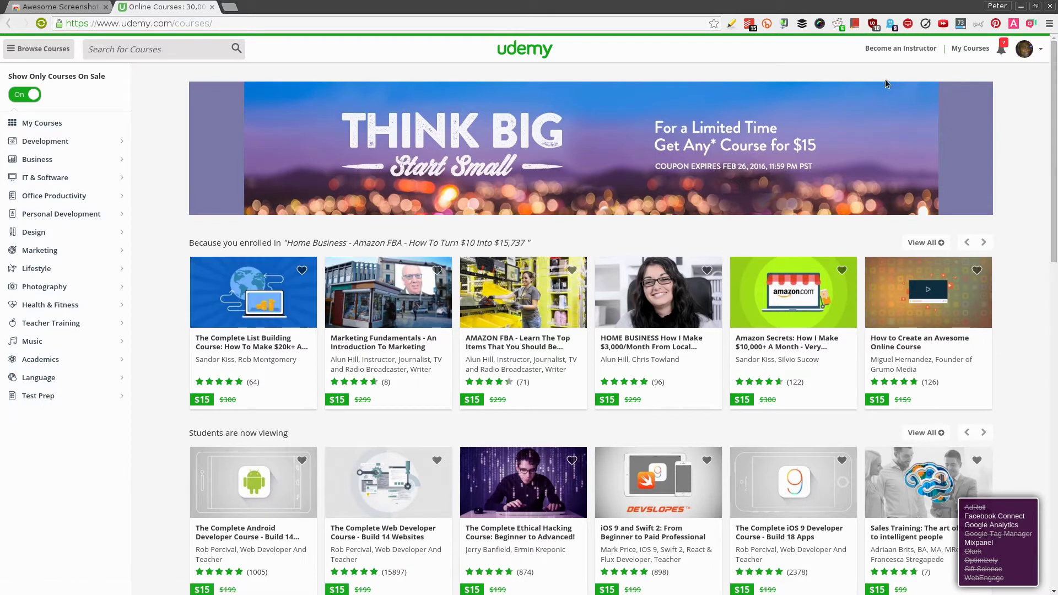
click(819, 25)
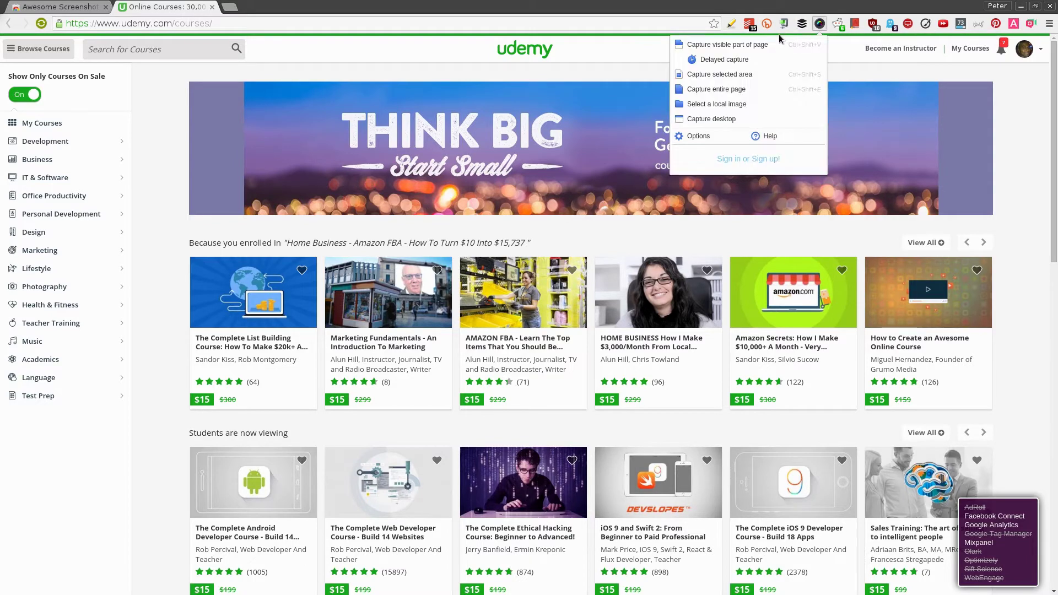
click(710, 89)
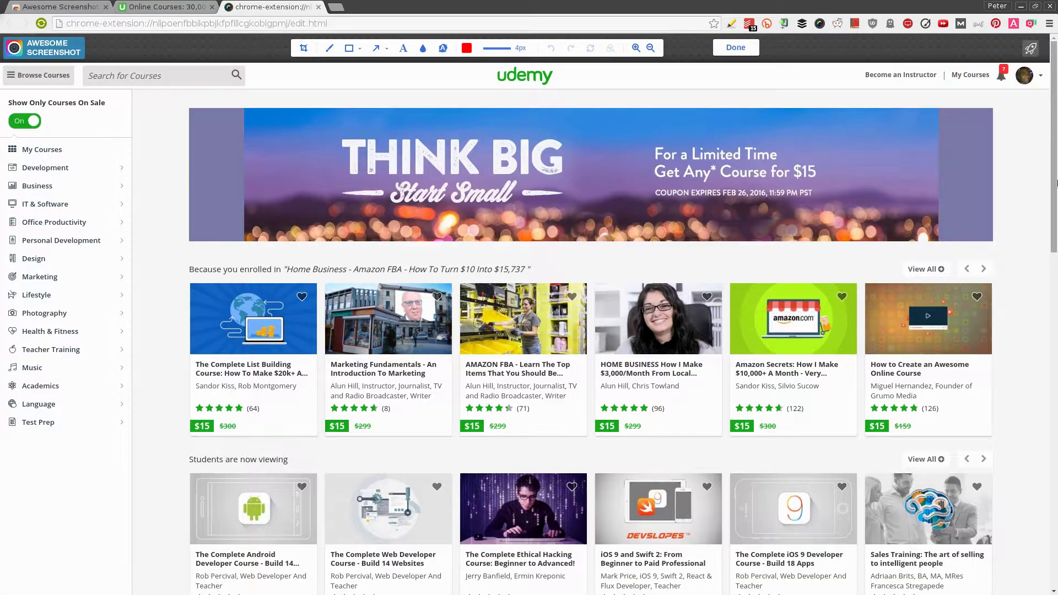
Scroll the capture, circle the fourth course's rating and price, then undo that circle
scroll(1039, 412, down, 10)
scroll(1039, 412, down, 7)
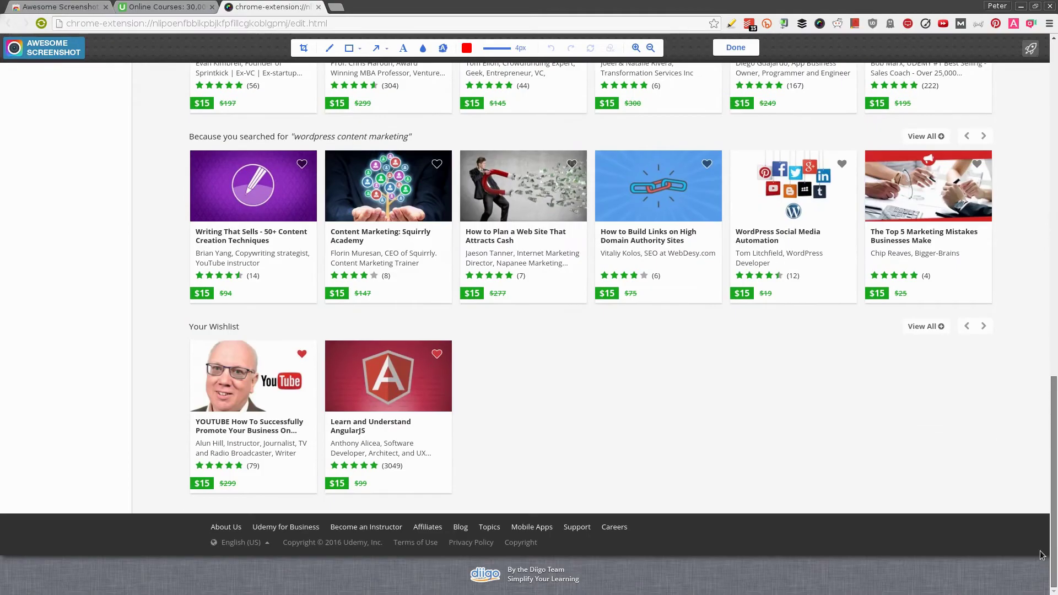
scroll(1041, 528, up, 20)
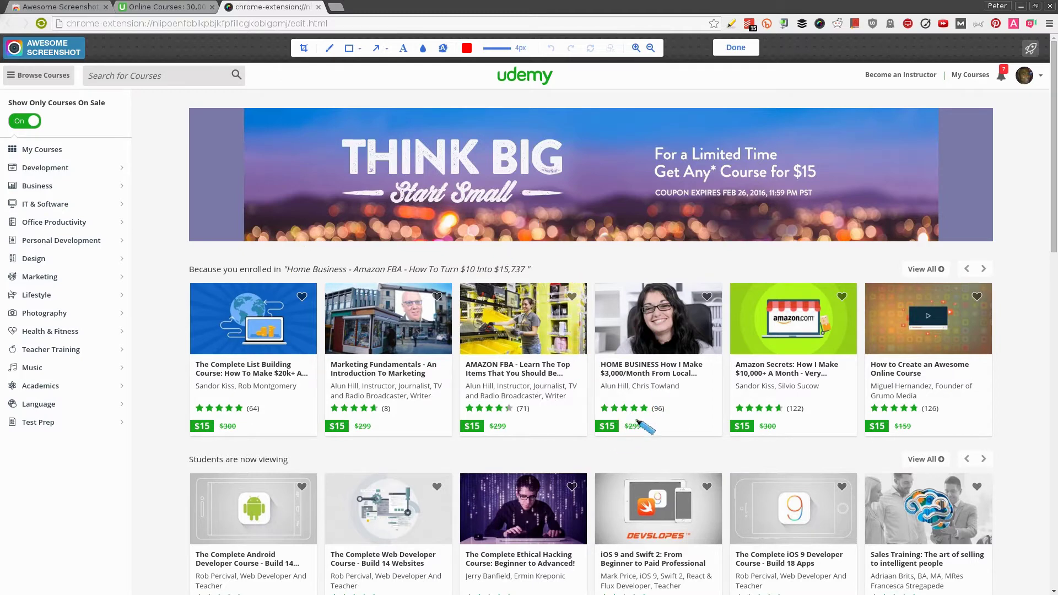
mouse_move(600, 400)
mouse_down()
mouse_move(634, 434)
mouse_move(678, 411)
mouse_move(664, 394)
mouse_up()
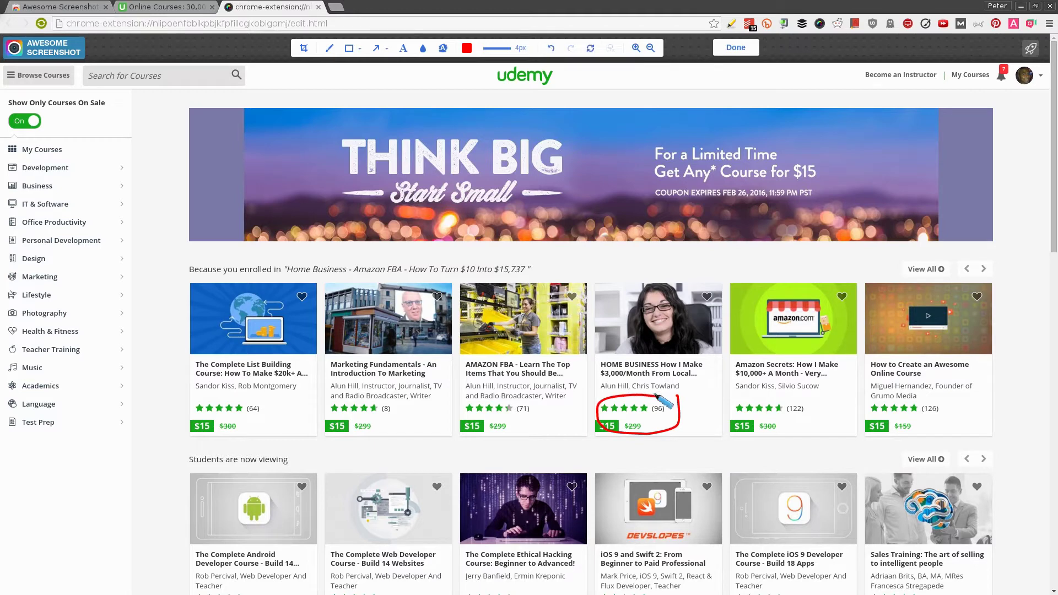
click(549, 49)
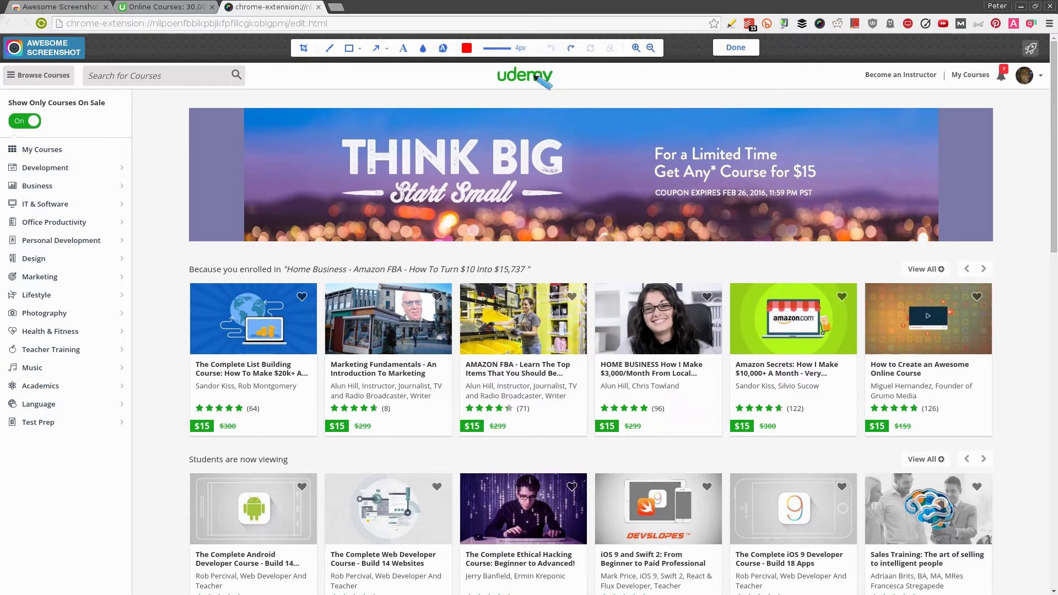
click(378, 53)
Draw a red arrow to the first course's image and add the note 'This is what I mean!'
mouse_move(147, 196)
mouse_down()
mouse_move(194, 236)
mouse_move(225, 303)
mouse_up()
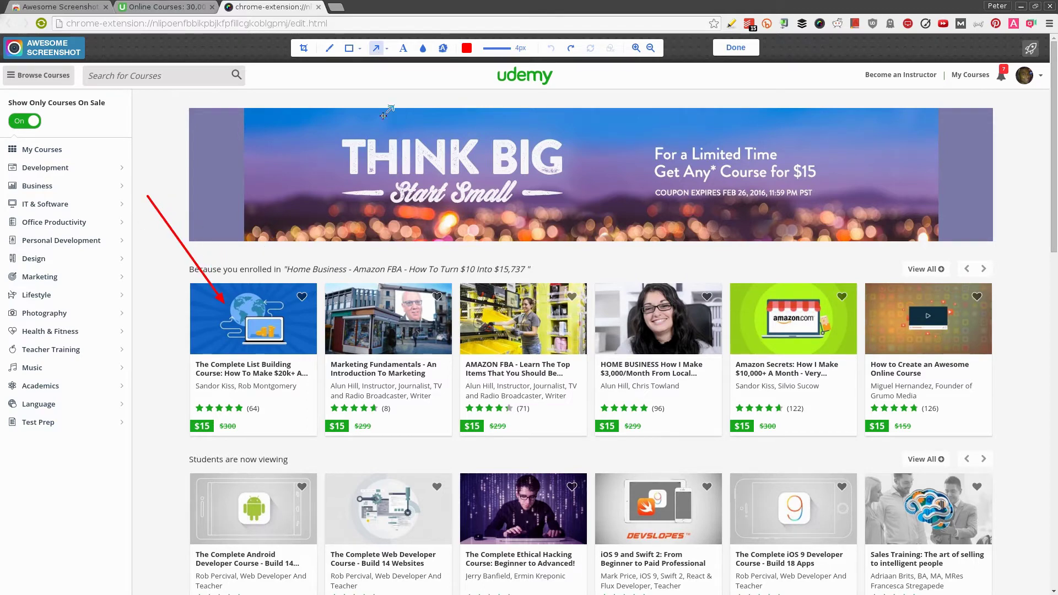
click(403, 49)
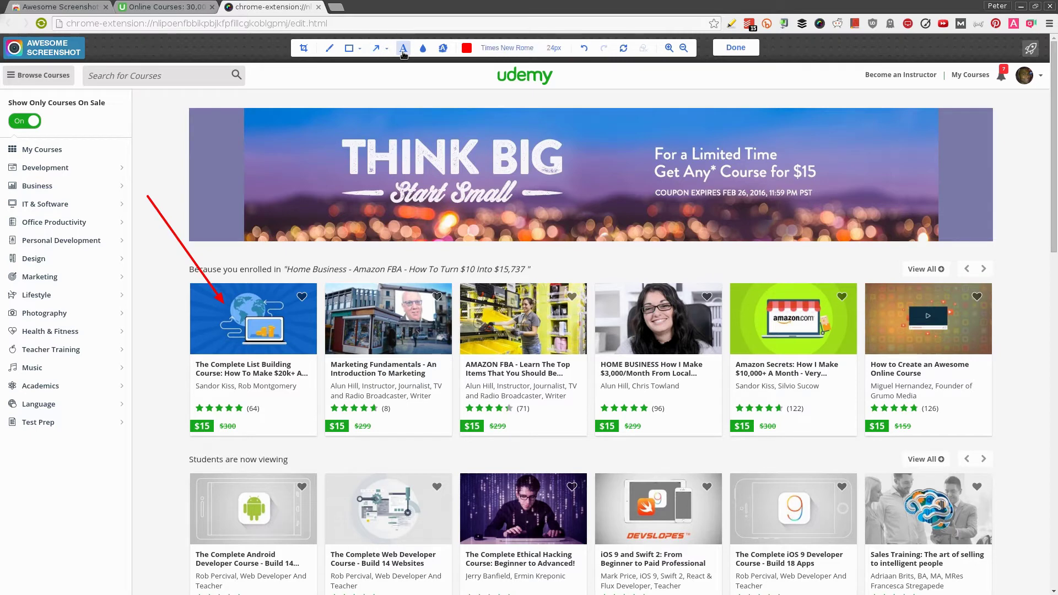
click(132, 185)
text(This is wha)
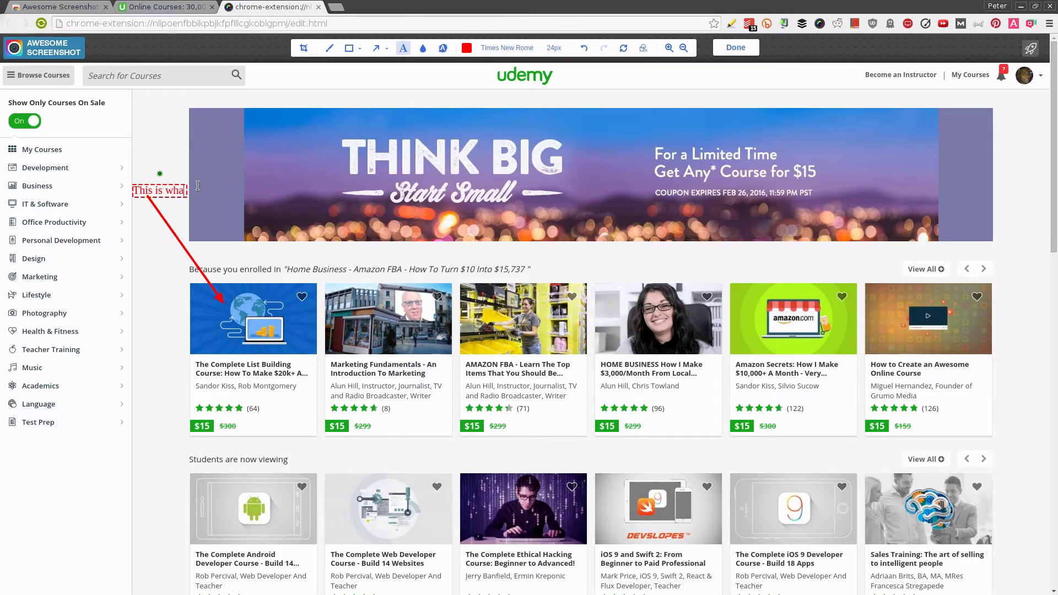
text(t I mean!)
Frame the iOS 9 course card with a red rectangle
click(349, 52)
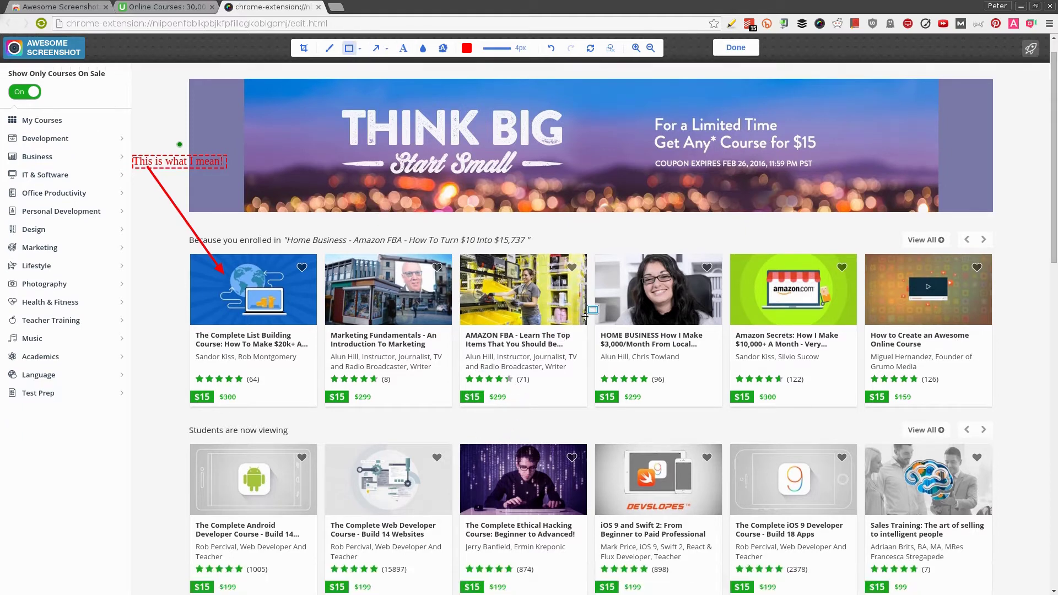
scroll(576, 356, down, 2)
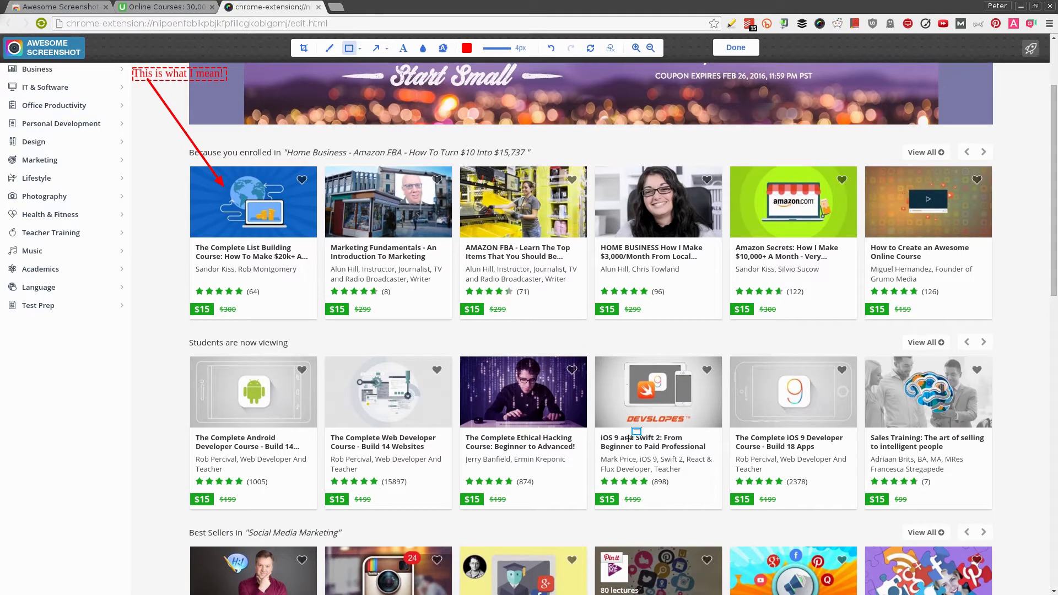
mouse_move(597, 359)
mouse_down()
mouse_move(664, 487)
mouse_move(725, 514)
mouse_up()
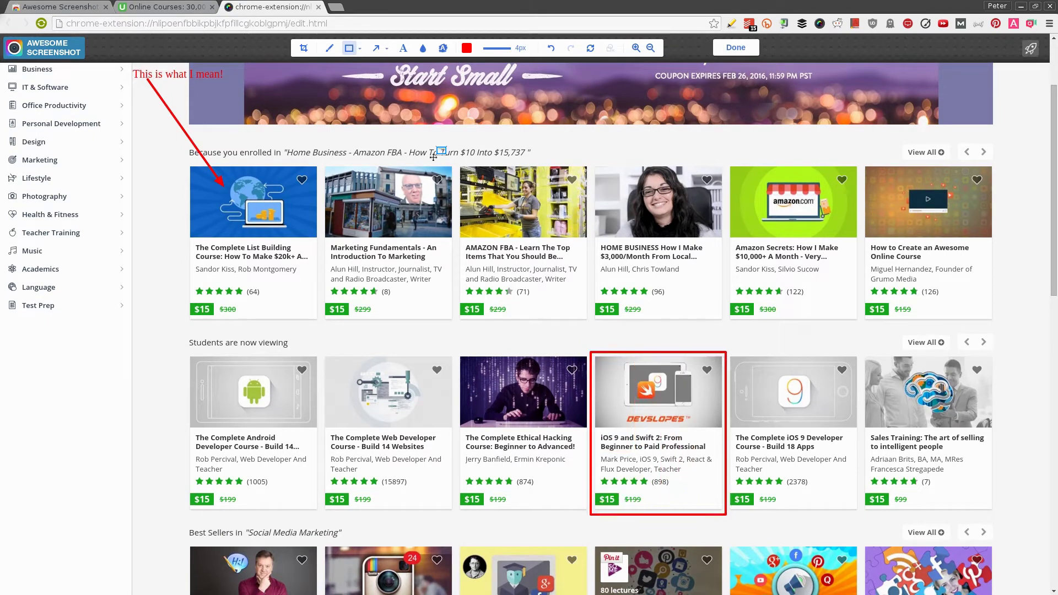
Blur the header's My Courses link, notification bell and profile picture
click(425, 53)
scroll(805, 405, up, 2)
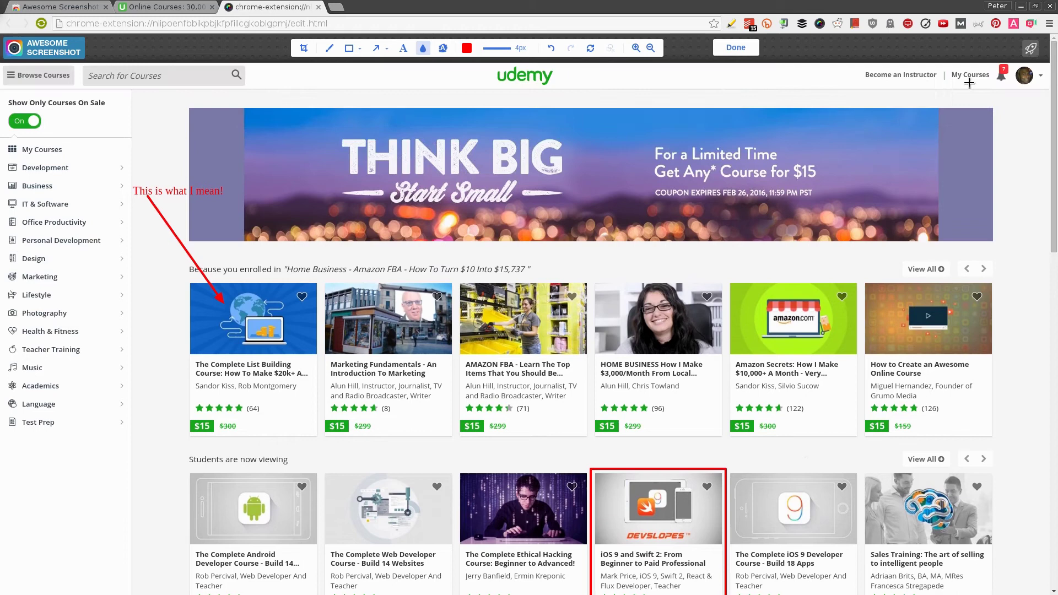
drag(949, 67, 1048, 86)
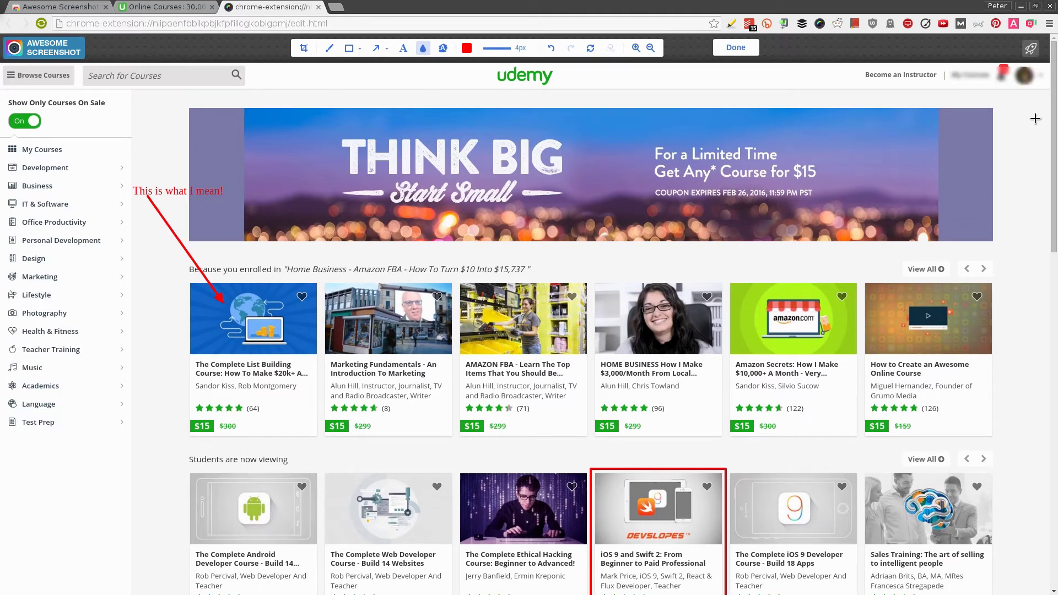
Highlight the fourth course's instructor line in pink and box the Android course card in purple
click(444, 49)
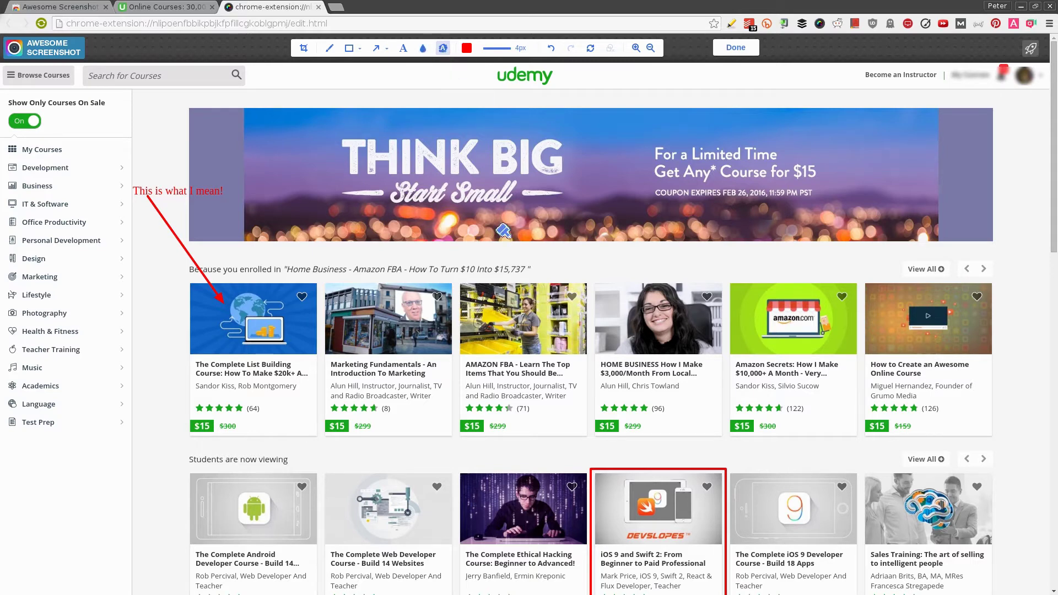
drag(596, 386, 697, 388)
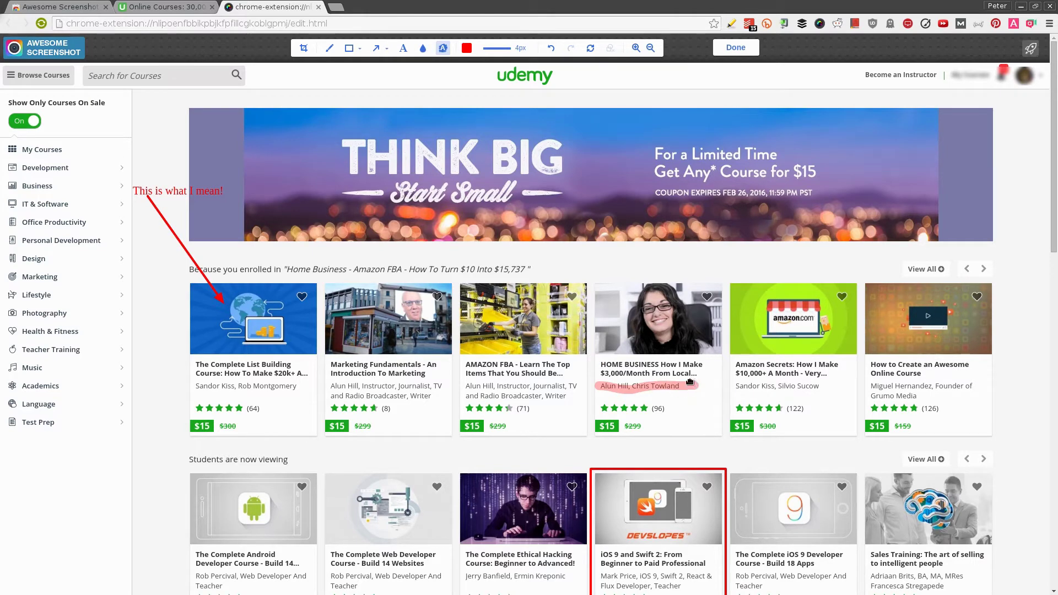
click(466, 50)
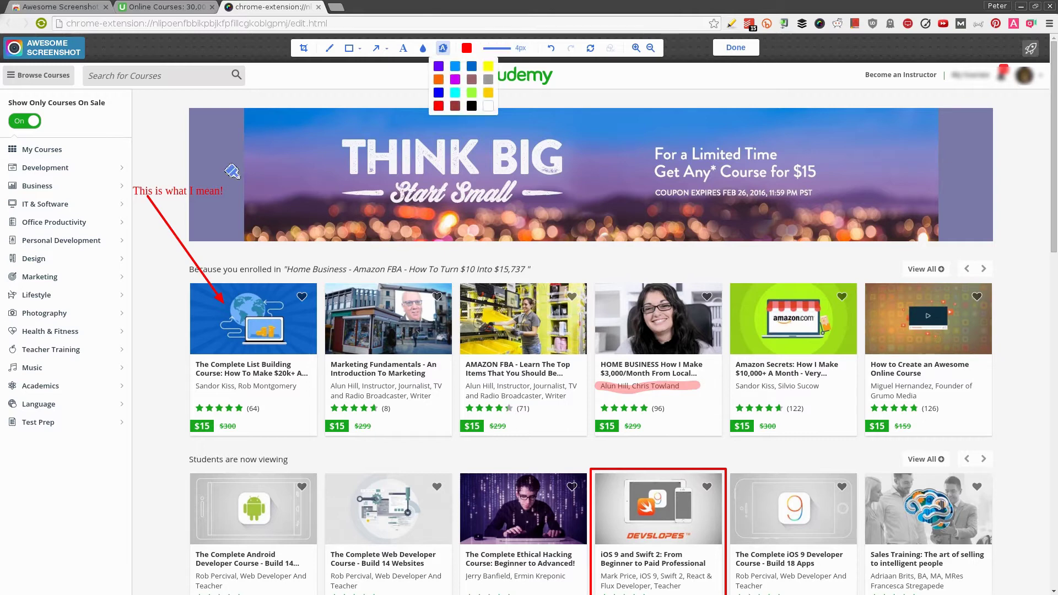
click(440, 67)
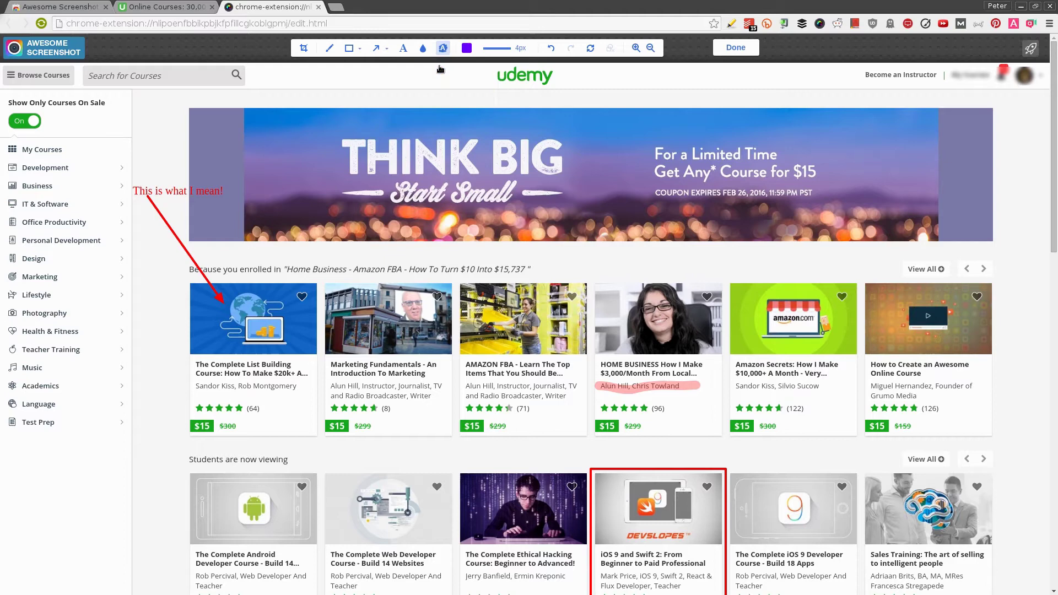
click(330, 49)
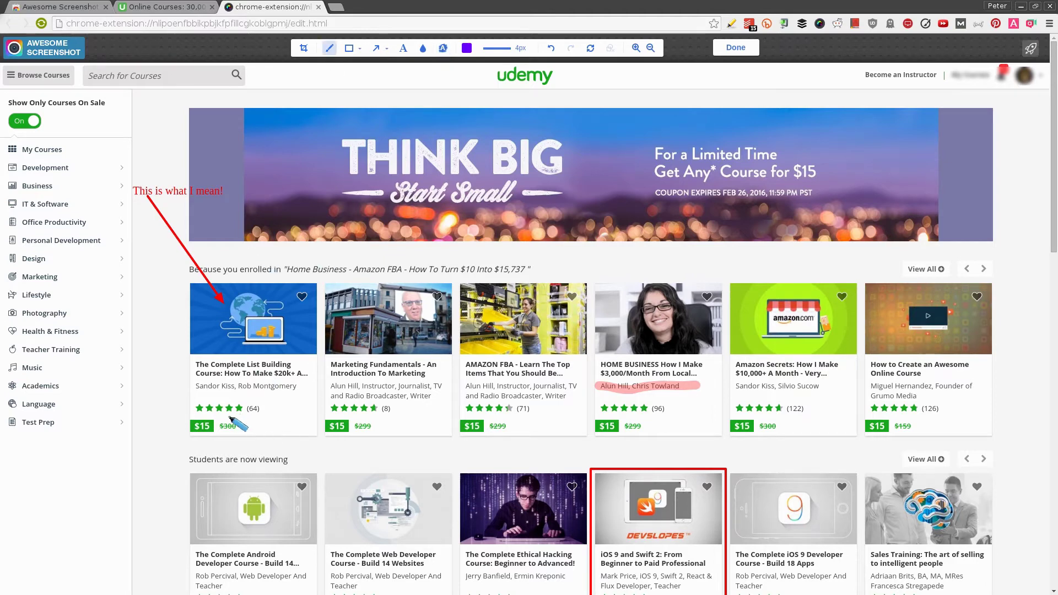
click(349, 49)
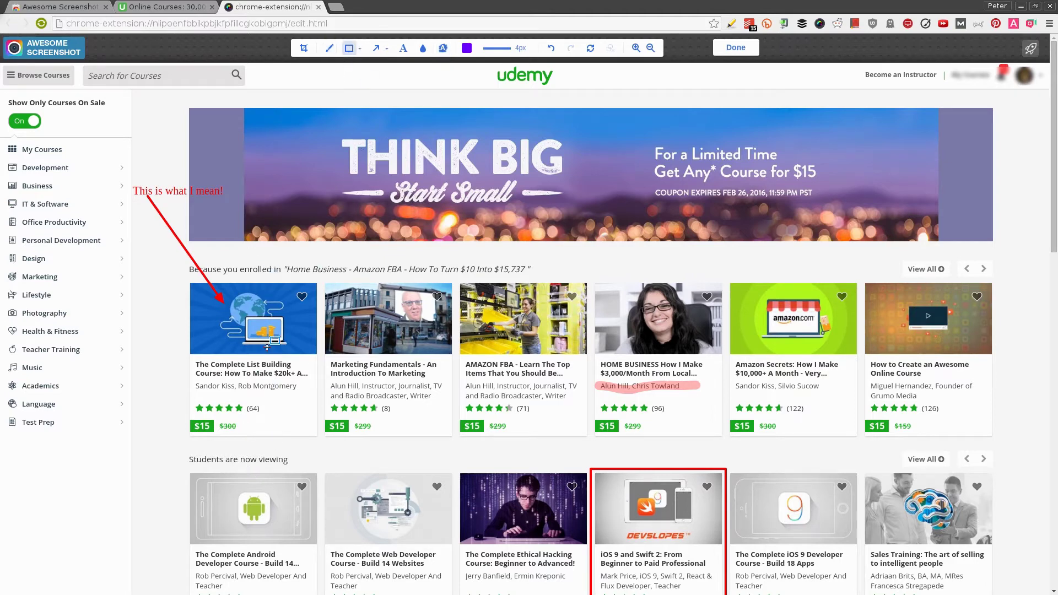
scroll(242, 449, down, 4)
mouse_move(181, 355)
mouse_down()
mouse_move(274, 420)
mouse_move(319, 517)
mouse_up()
scroll(401, 363, up, 3)
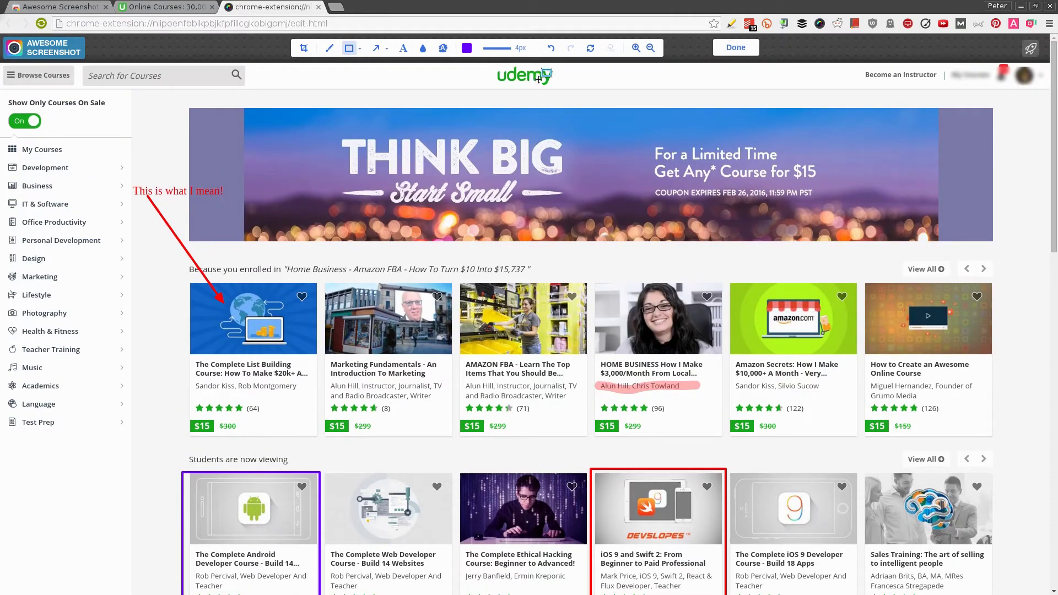
Save the annotated screenshot as a local image file and close the editor tab
click(736, 48)
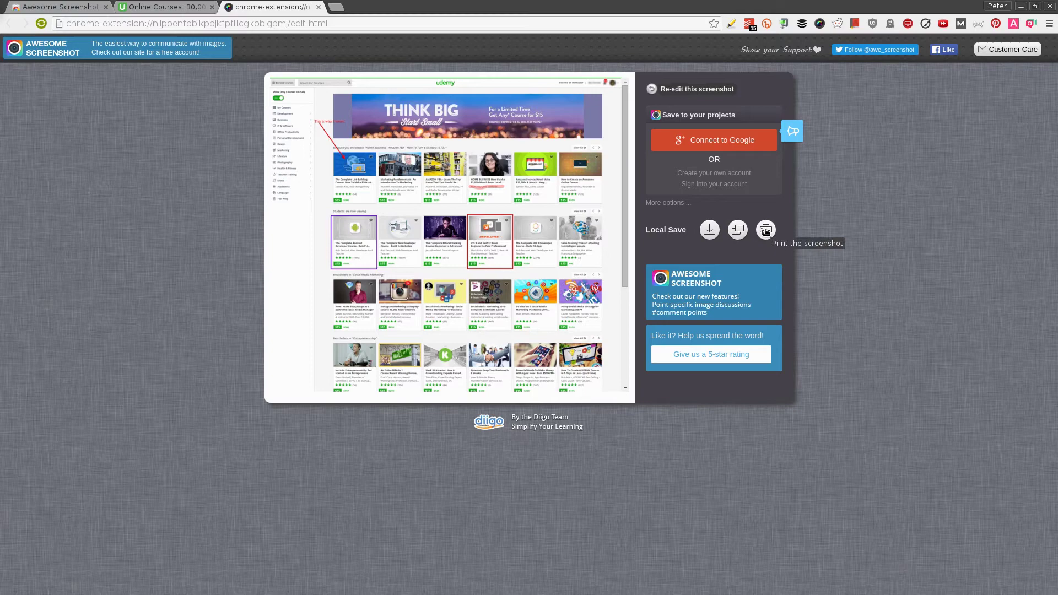
click(704, 231)
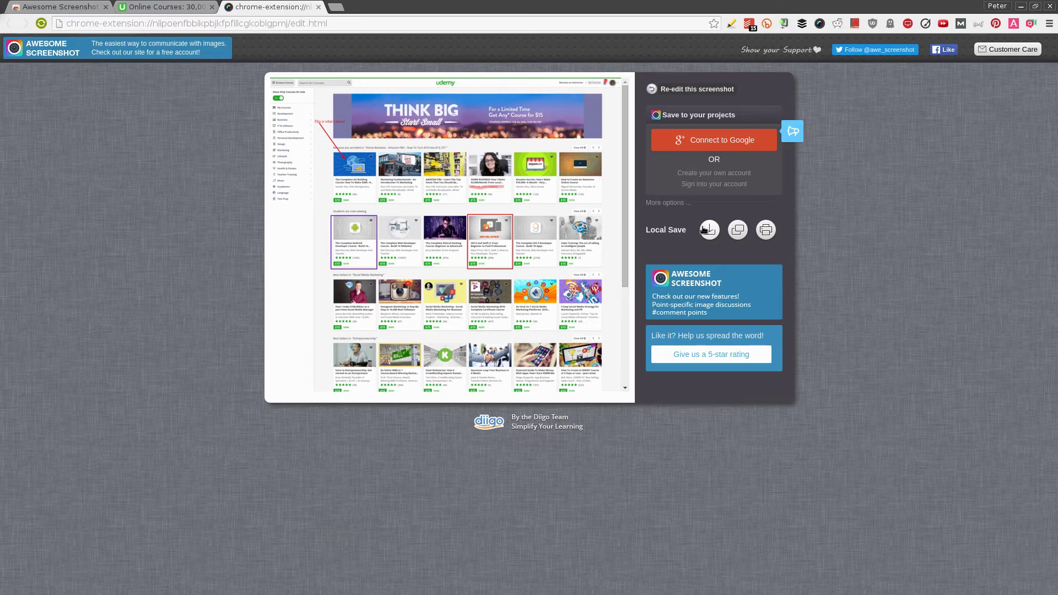
click(319, 7)
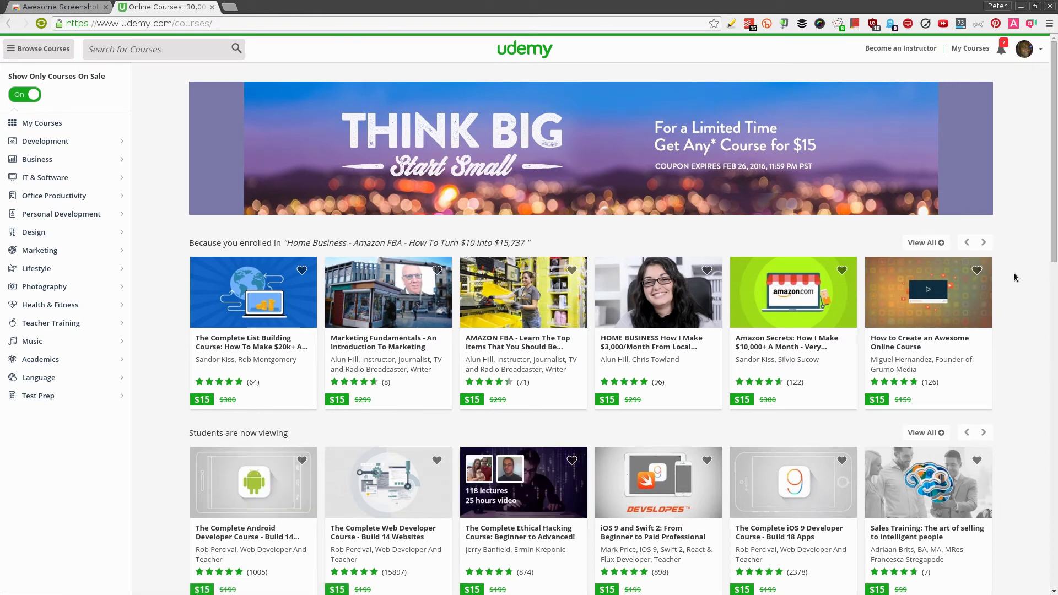
Capture a selected area spanning the Android and Web Developer course cards
click(819, 24)
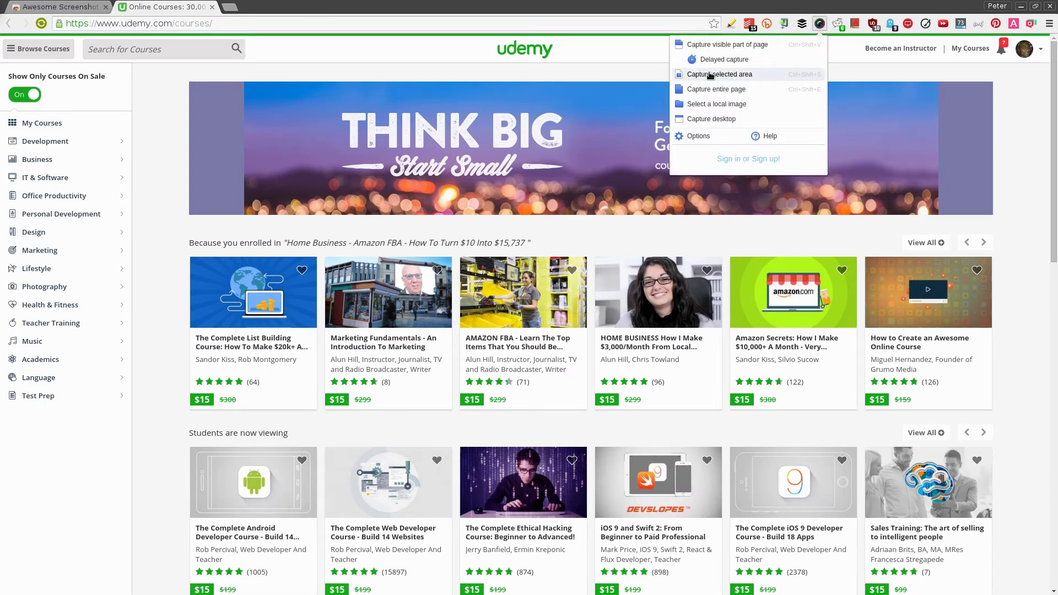
click(711, 76)
scroll(448, 382, down, 3)
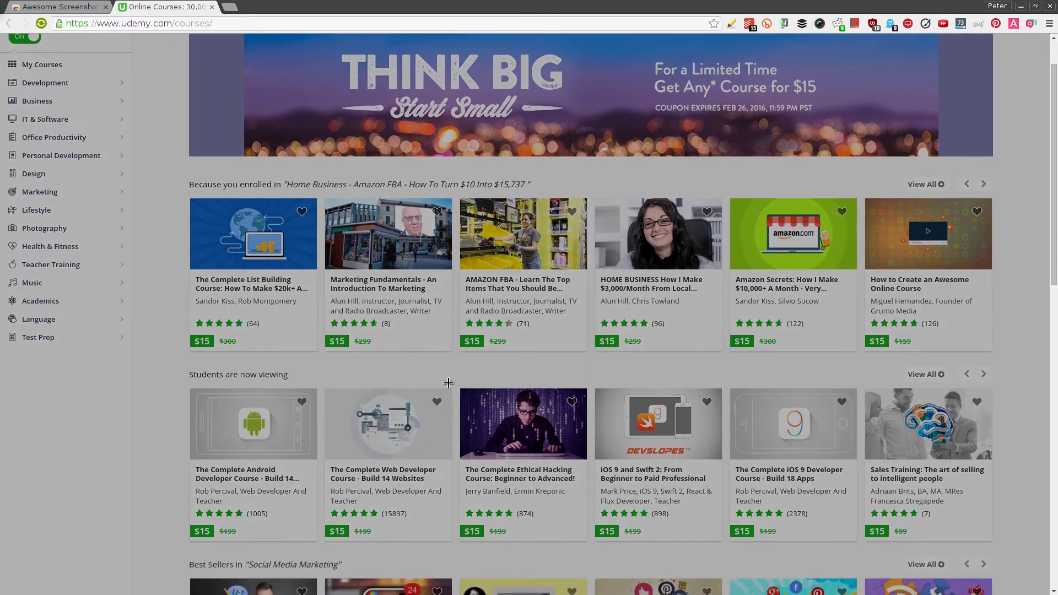
scroll(448, 382, down, 1)
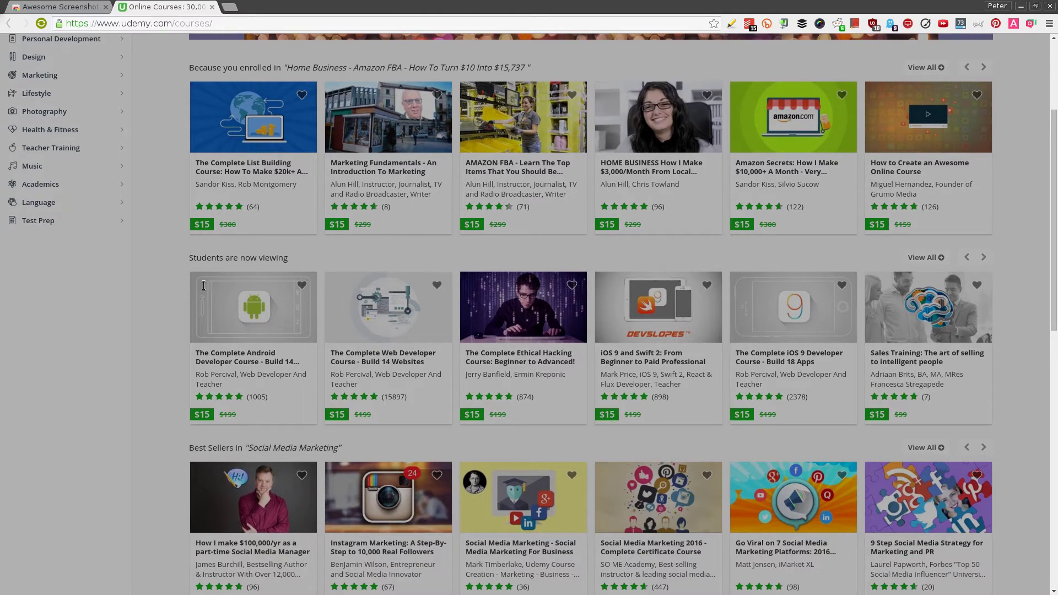
drag(184, 266, 321, 427)
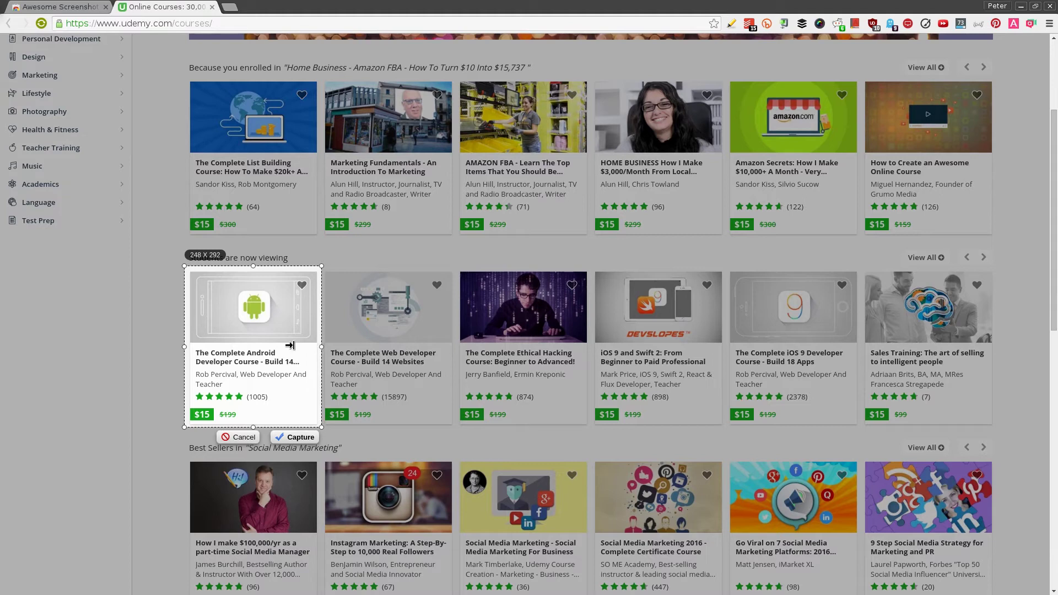
drag(333, 346, 458, 348)
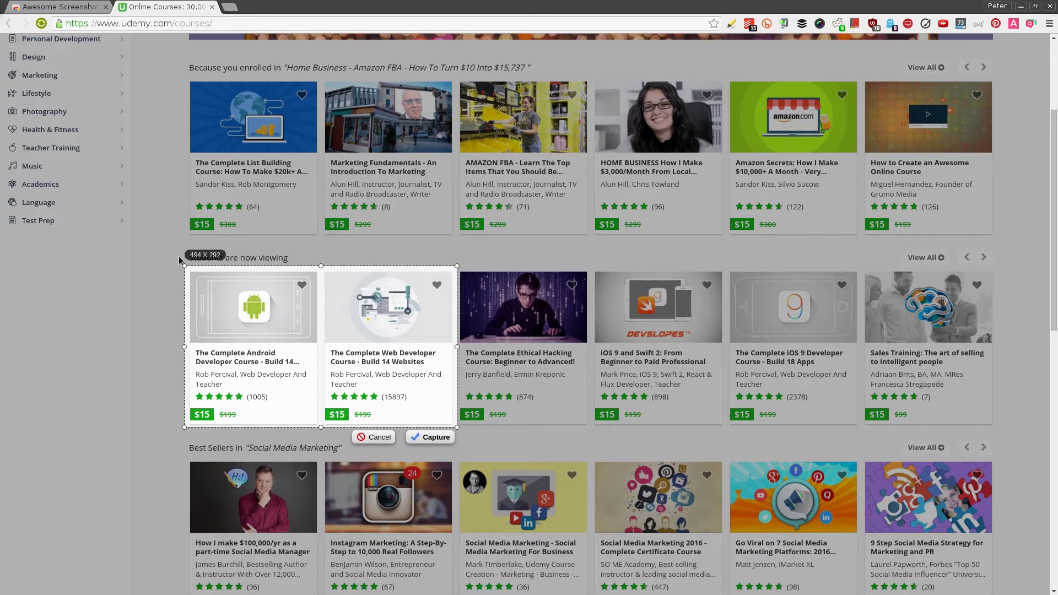
click(437, 440)
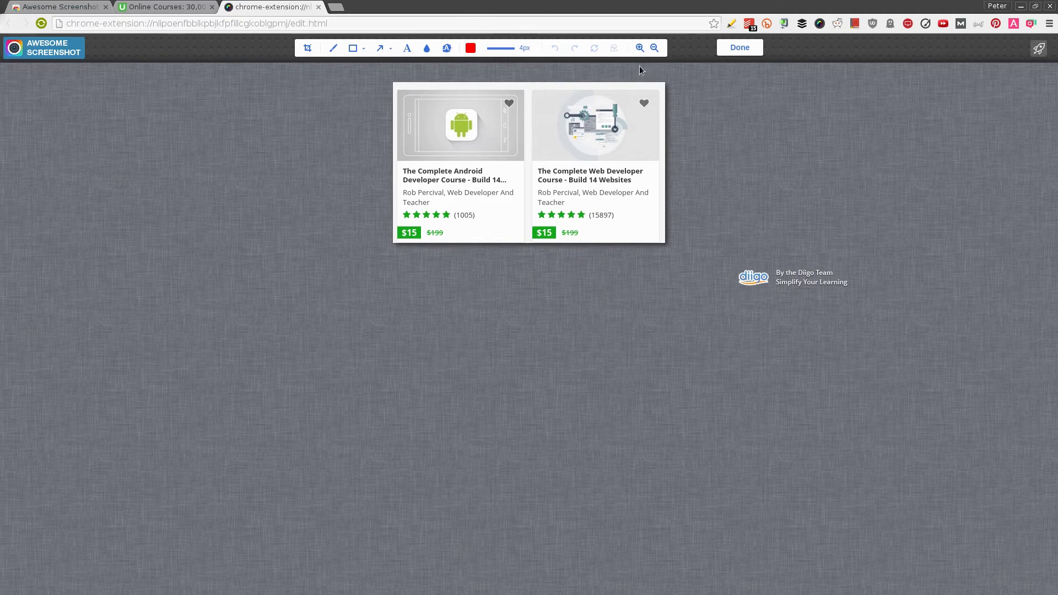
Draw an orange arrow from the Web Developer card image to the Android card's $199 price
click(472, 49)
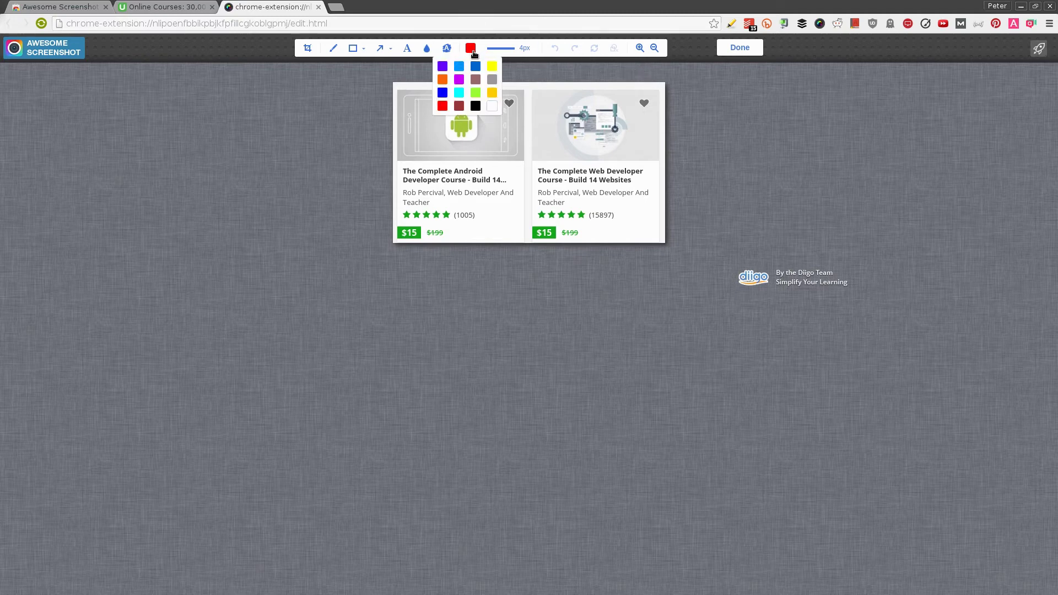
click(456, 107)
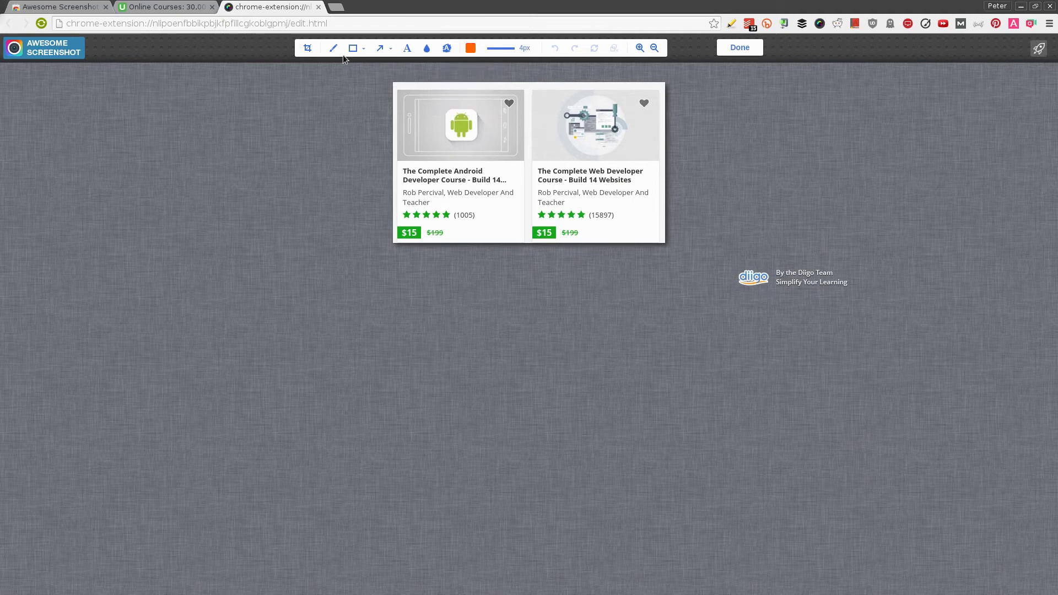
click(379, 48)
drag(451, 234, 520, 233)
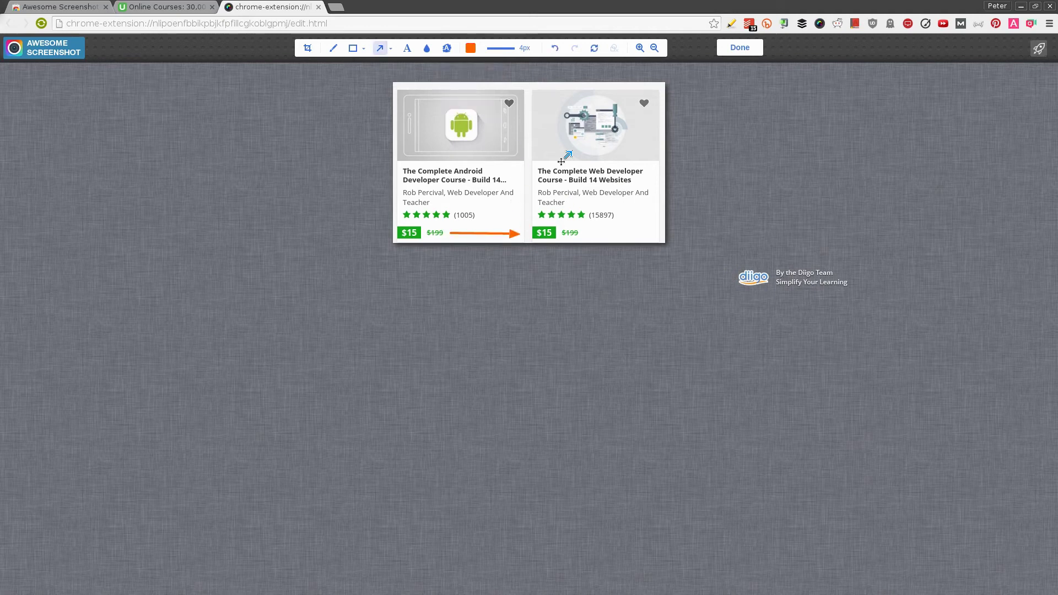
click(556, 49)
mouse_move(540, 155)
mouse_down()
mouse_move(499, 213)
mouse_move(465, 237)
mouse_move(450, 231)
mouse_up()
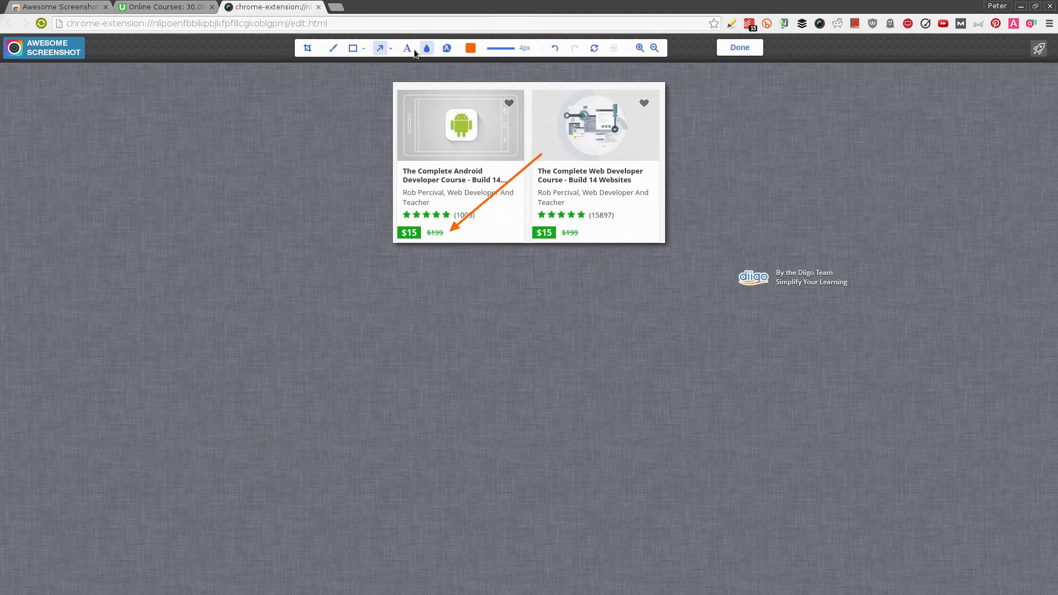
Add the caption 'Looks it's on SPECIAL!' on the Web Developer card image
click(407, 48)
click(550, 151)
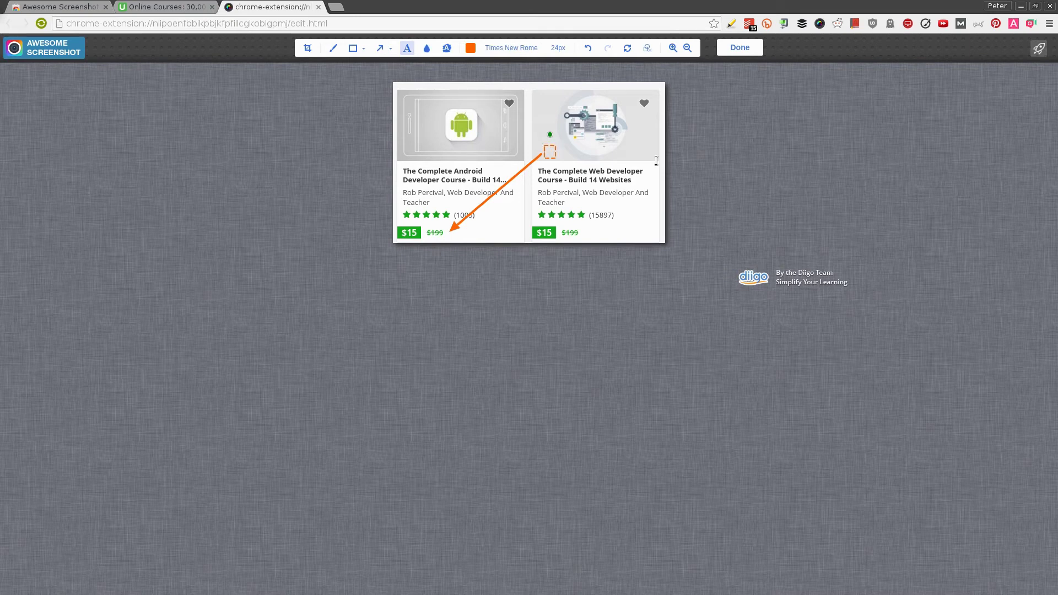
text(Looks it's on SPECIAL!)
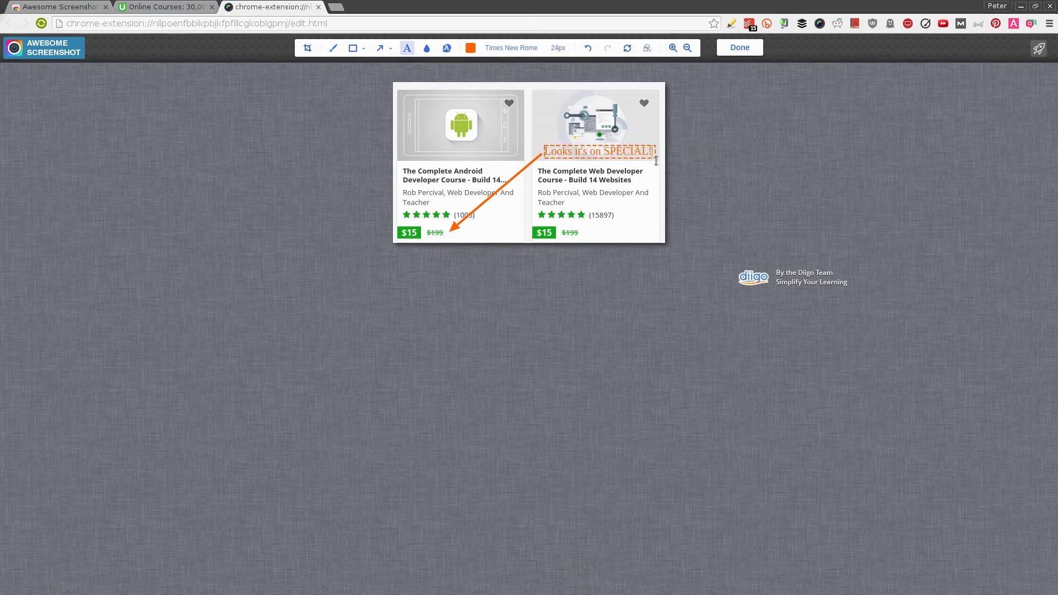
Reset the annotations so the earlier orange arrow is removed
click(505, 49)
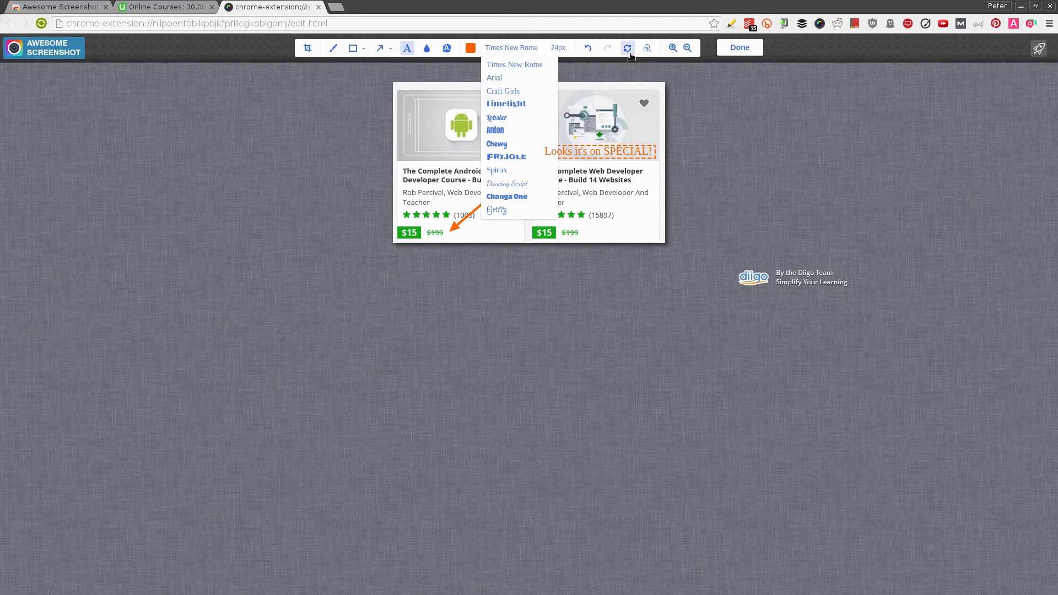
click(630, 53)
click(639, 68)
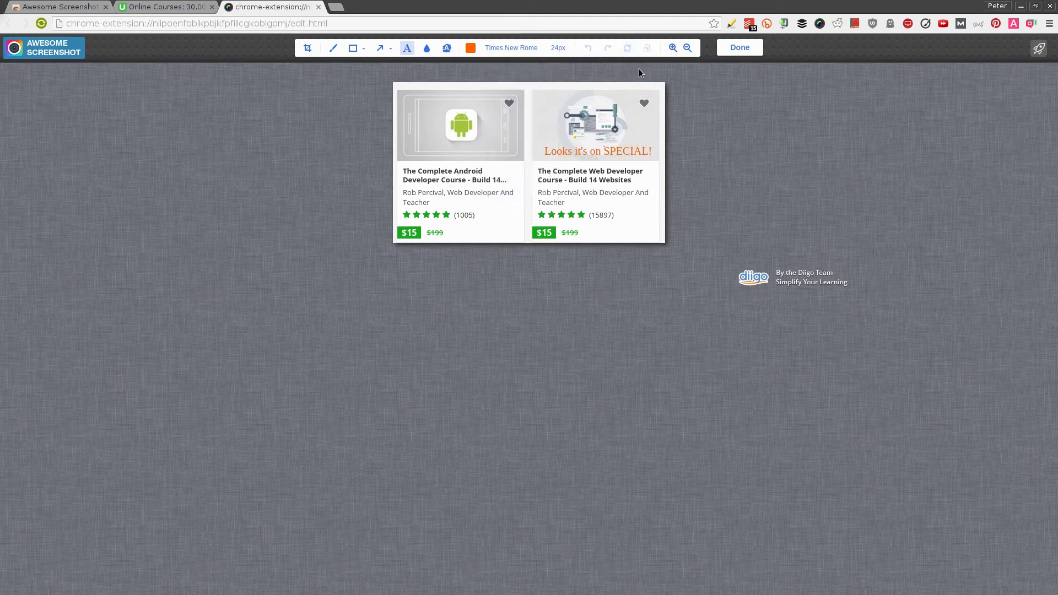